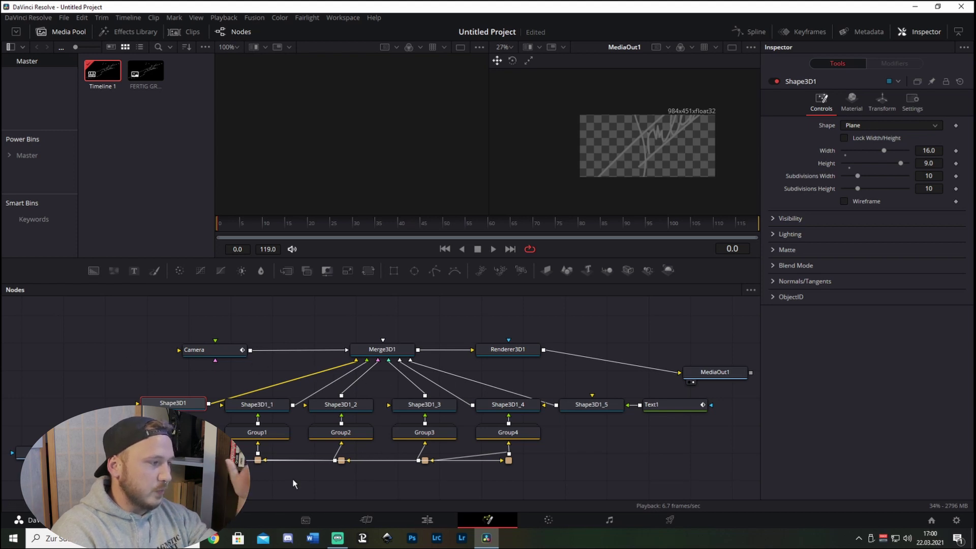
# Step: Move the Text1 node below Shape3D1_5 and select the MediaIn1 logo clip node
pyautogui.moveTo(659, 409); pyautogui.dragTo(588, 443)
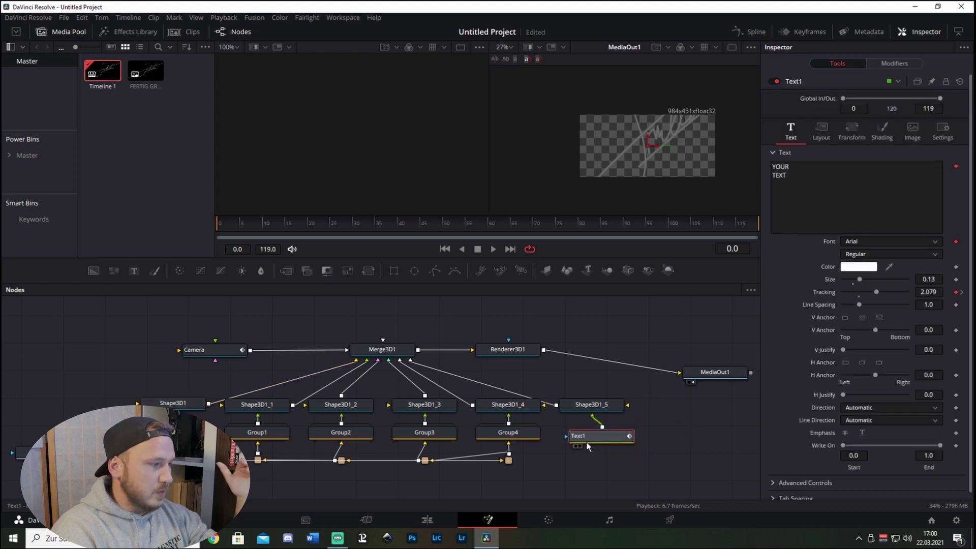
pyautogui.click(21, 454)
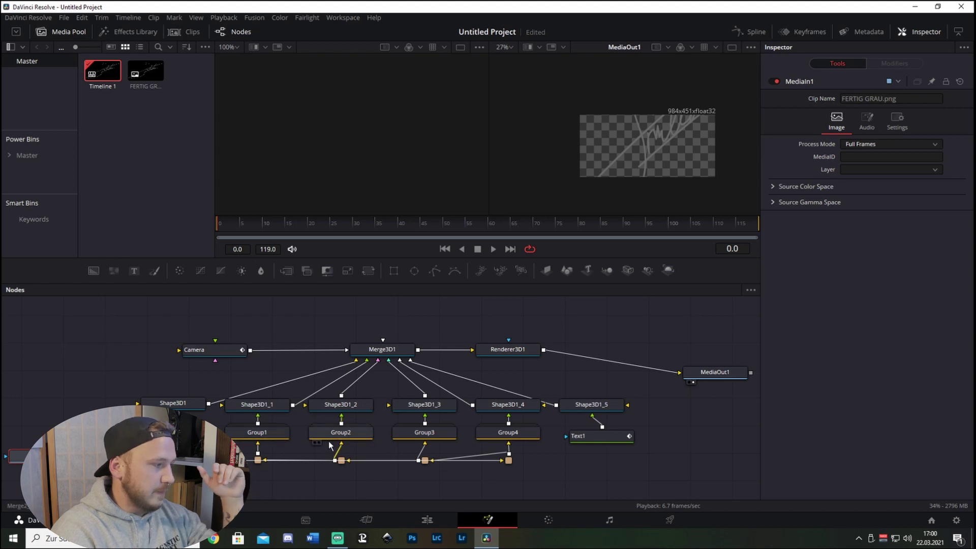
# Step: Select all 3D comp nodes and save their settings from the Camera node as 'Template'
pyautogui.moveTo(108, 334); pyautogui.dragTo(654, 475)
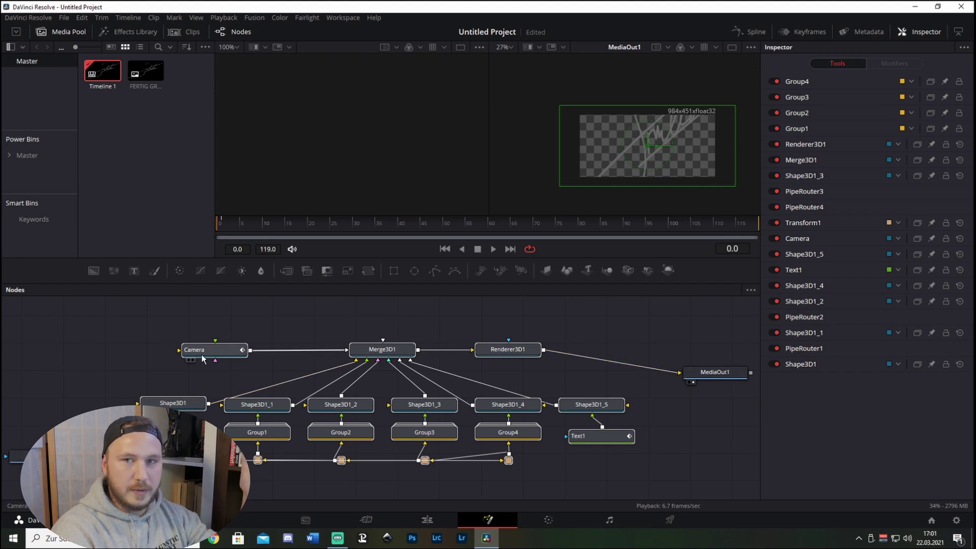
pyautogui.click(225, 352)
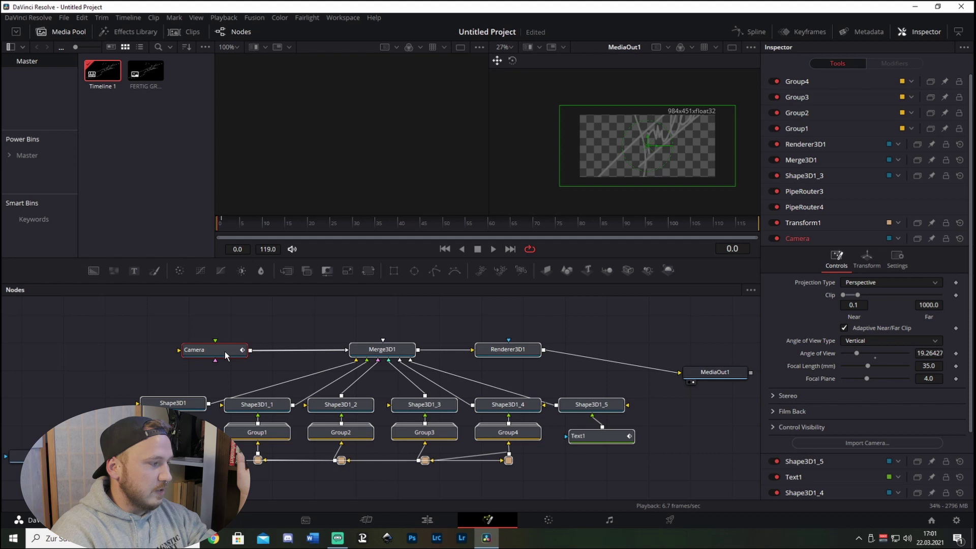
pyautogui.rightClick(224, 351)
pyautogui.moveTo(265, 331)
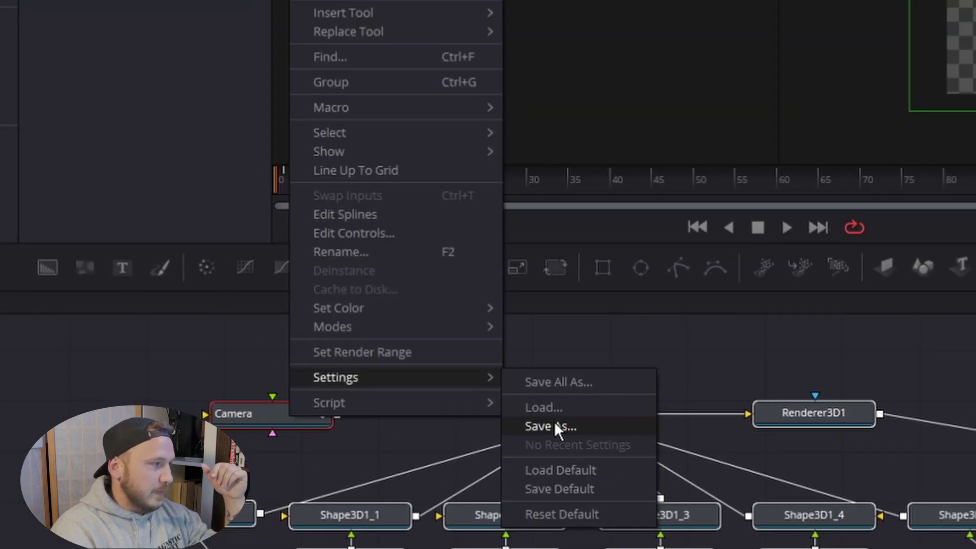
pyautogui.click(554, 426)
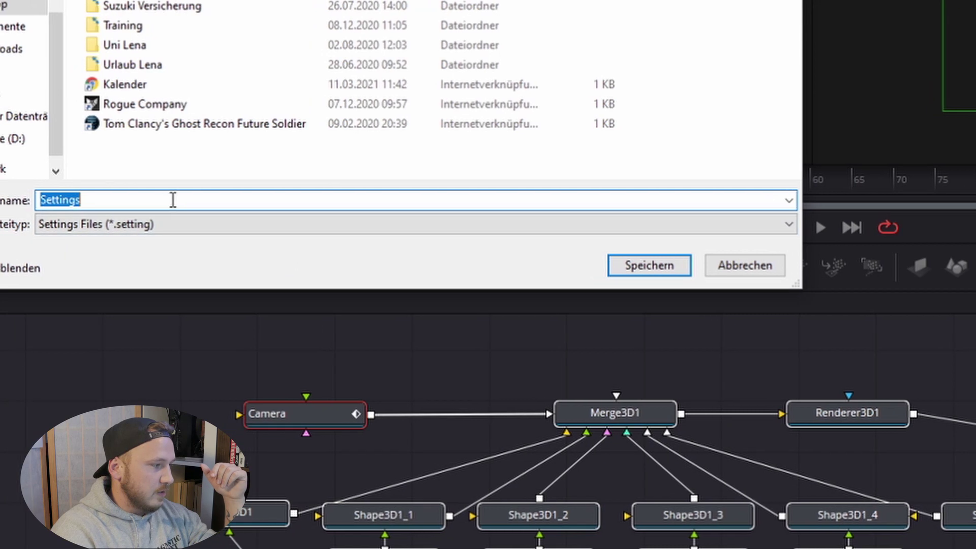
pyautogui.write('Temp')
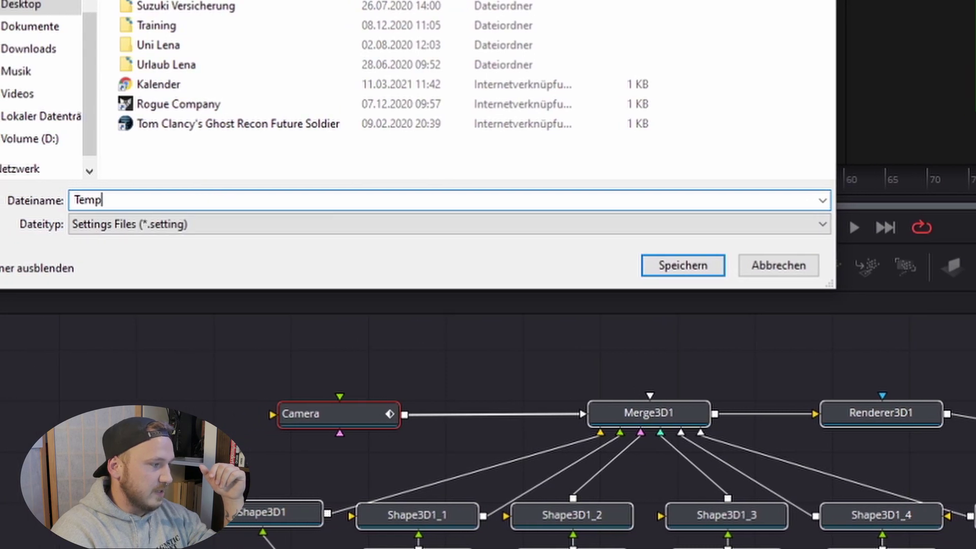
pyautogui.write('al')
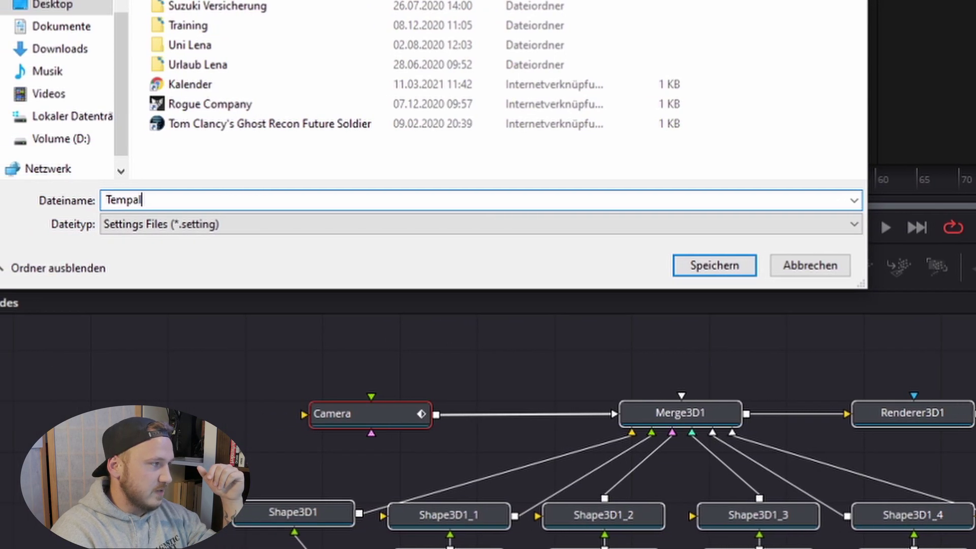
pyautogui.press('BackSpace')
pyautogui.press('BackSpace')
pyautogui.write('late')
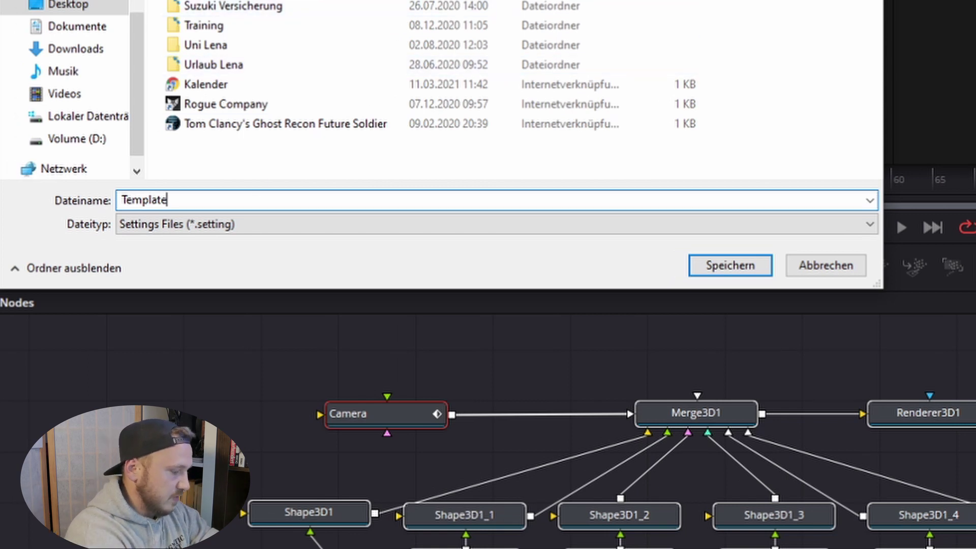
pyautogui.click(729, 267)
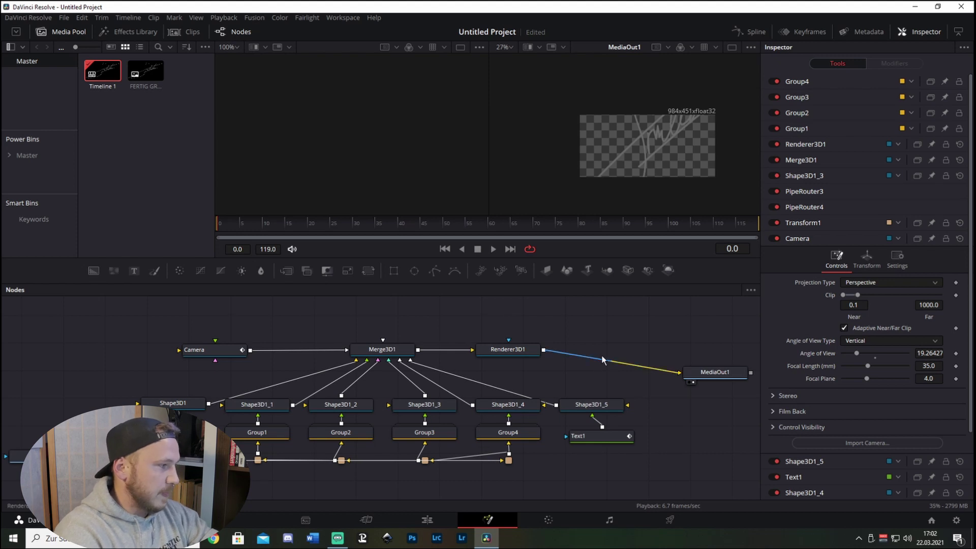
# Step: Close DaVinci Resolve, discarding the changes to the Untitled Project
pyautogui.click(960, 7)
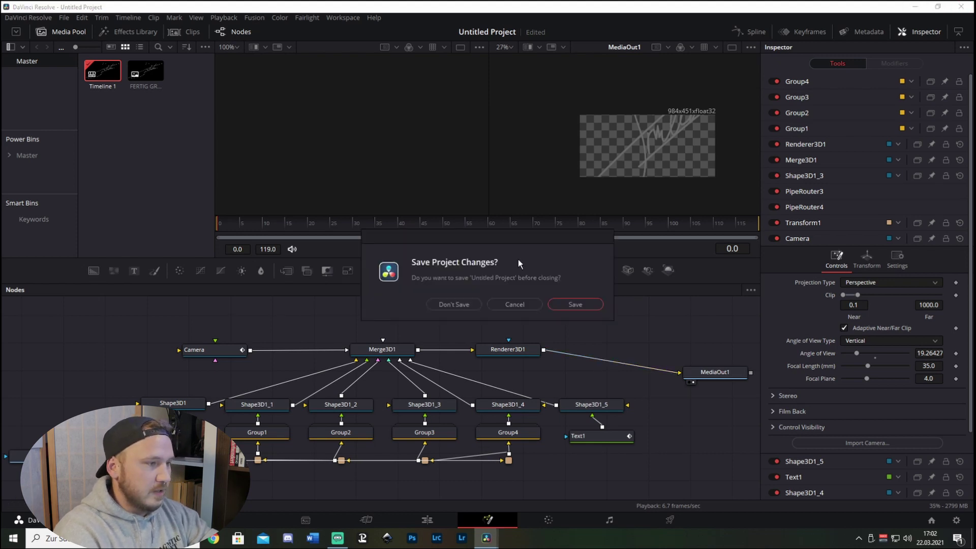
pyautogui.click(460, 306)
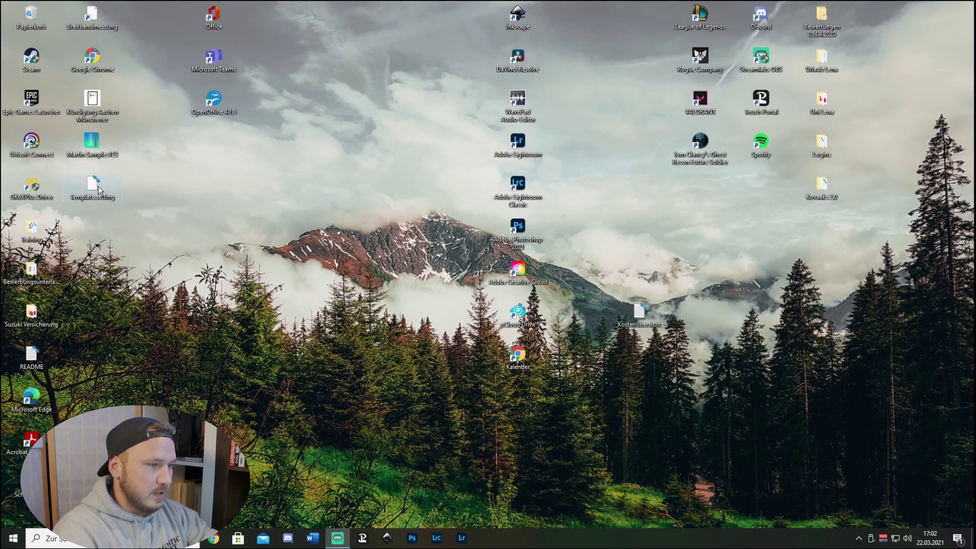
# Step: Move Template.setting to the middle of the desktop and cut it to the clipboard
pyautogui.moveTo(102, 188); pyautogui.dragTo(321, 274)
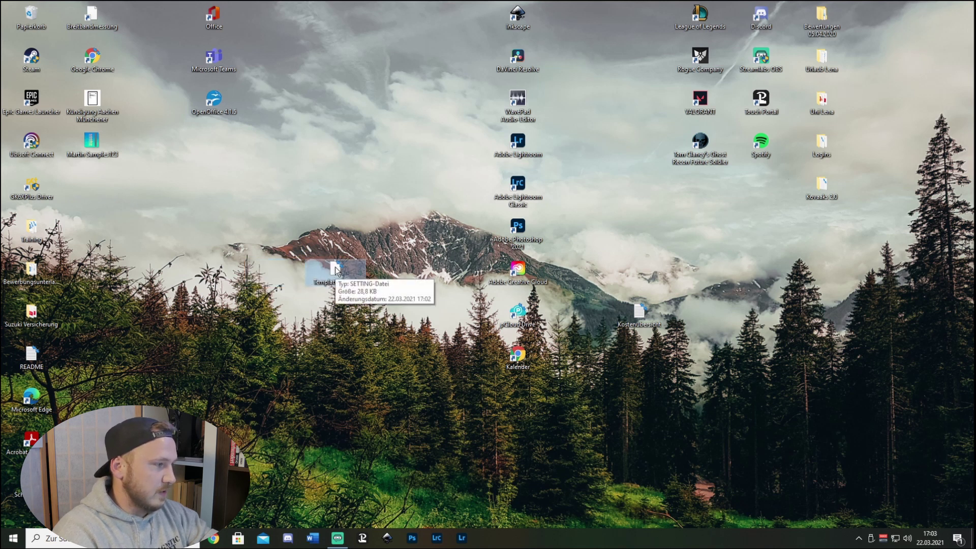
pyautogui.rightClick(336, 269)
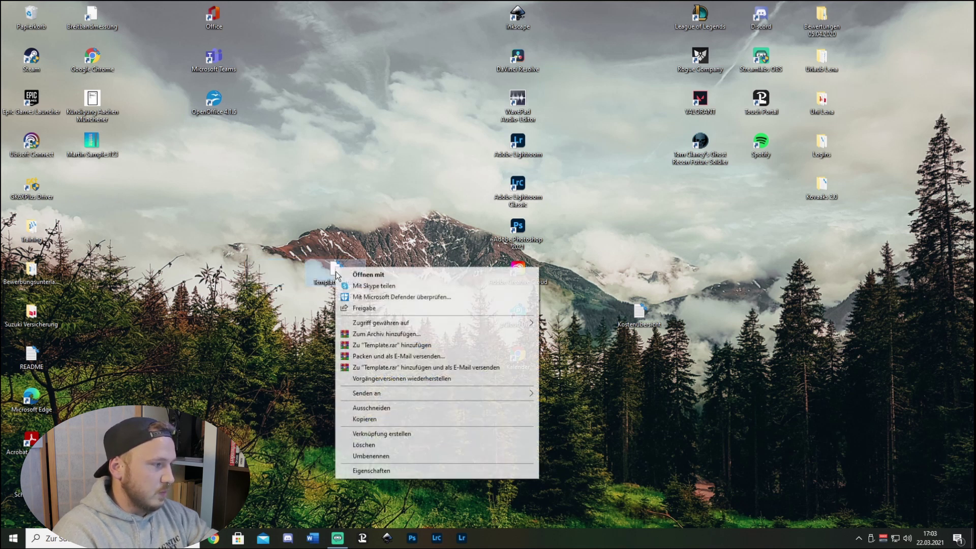
pyautogui.click(394, 407)
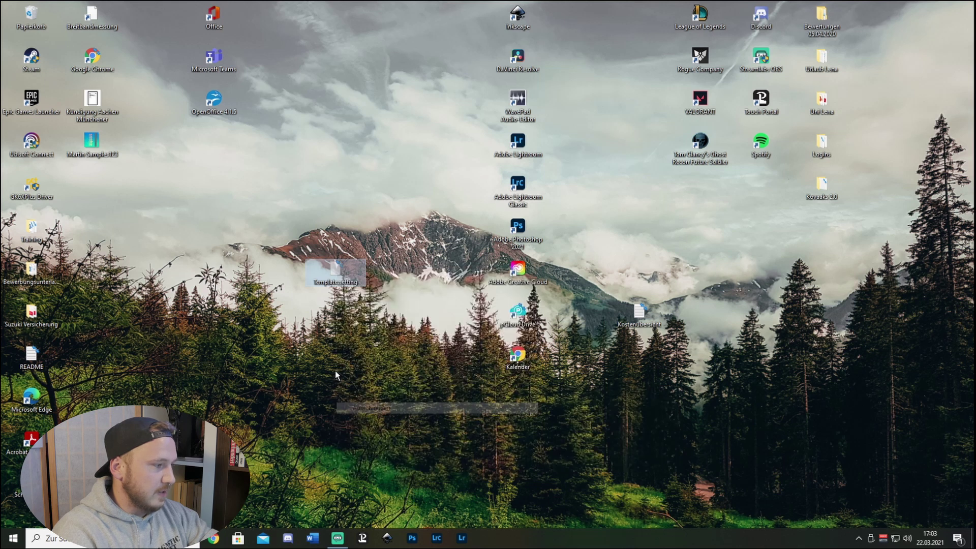
pyautogui.rightClick(12, 537)
pyautogui.click(265, 337)
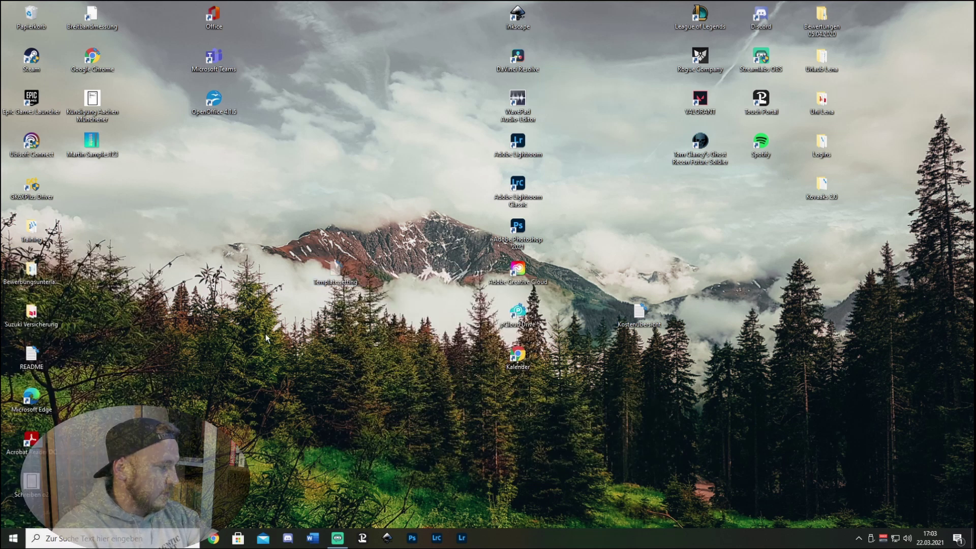
# Step: In a maximized File Explorer, browse to C:\Programme\Blackmagic Design\DaVinci Resolve\Fusion\Templates\Fusion
pyautogui.press('super+e')
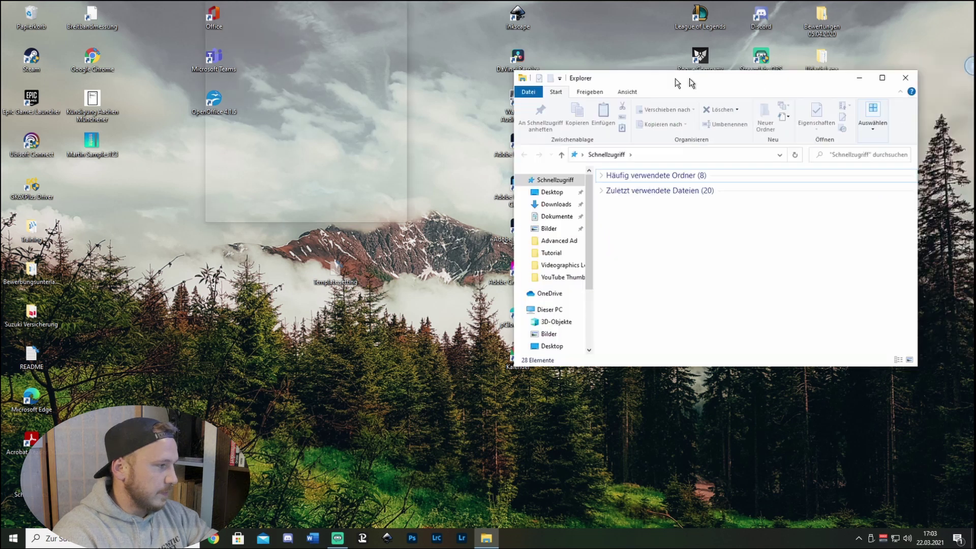
pyautogui.moveTo(682, 81); pyautogui.dragTo(445, 83)
pyautogui.doubleClick(453, 88)
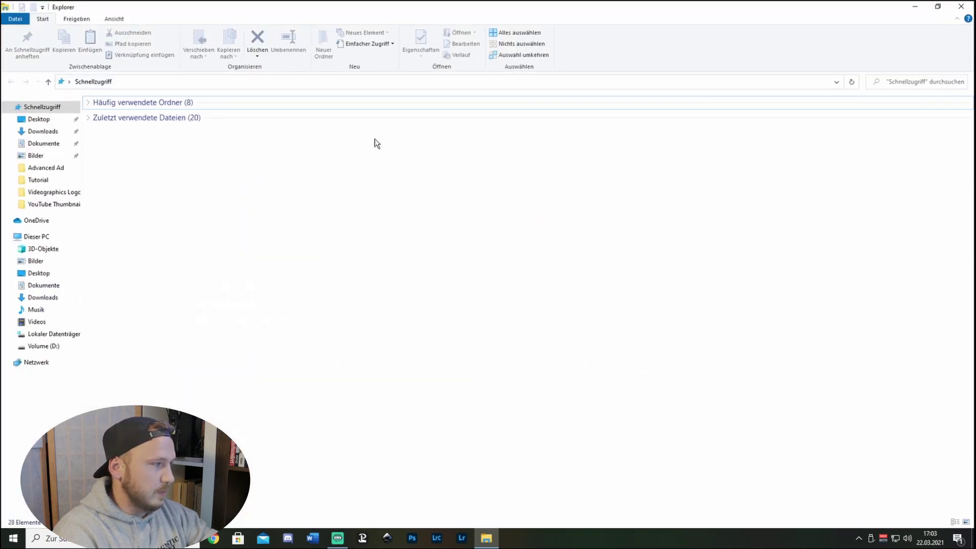
pyautogui.click(48, 333)
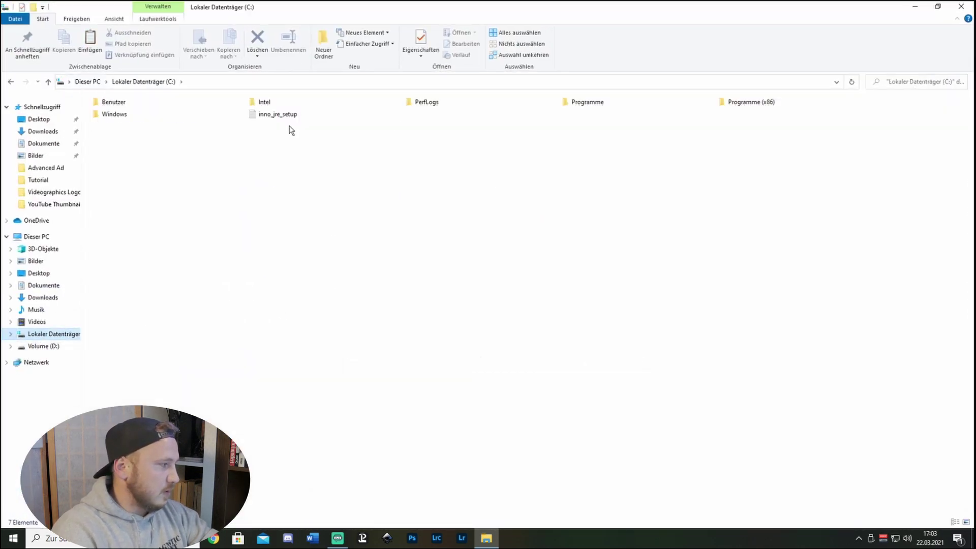
pyautogui.doubleClick(585, 102)
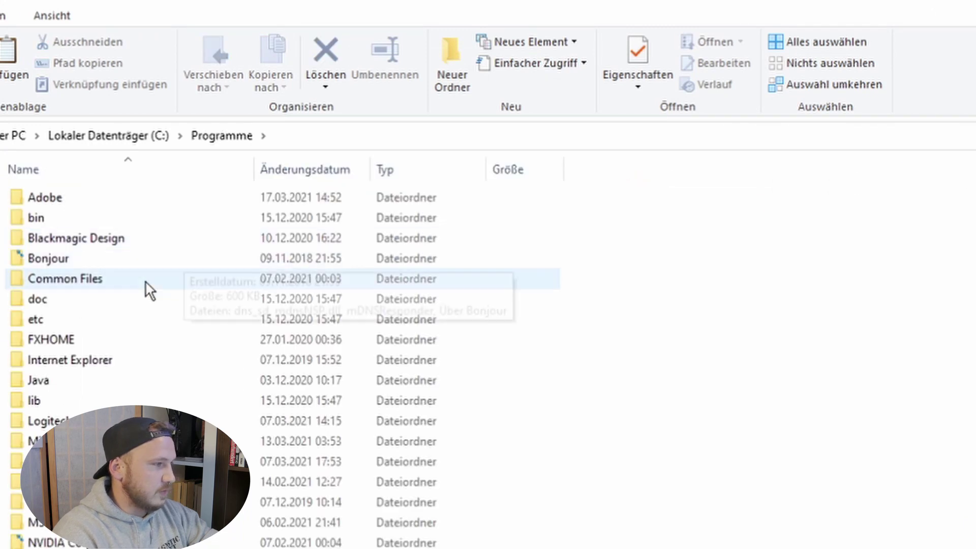
pyautogui.doubleClick(89, 245)
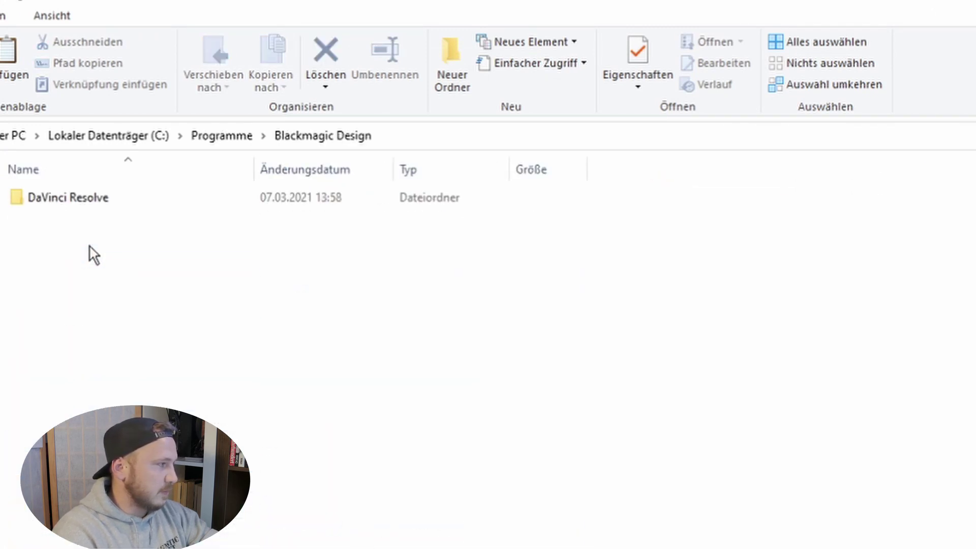
pyautogui.doubleClick(69, 202)
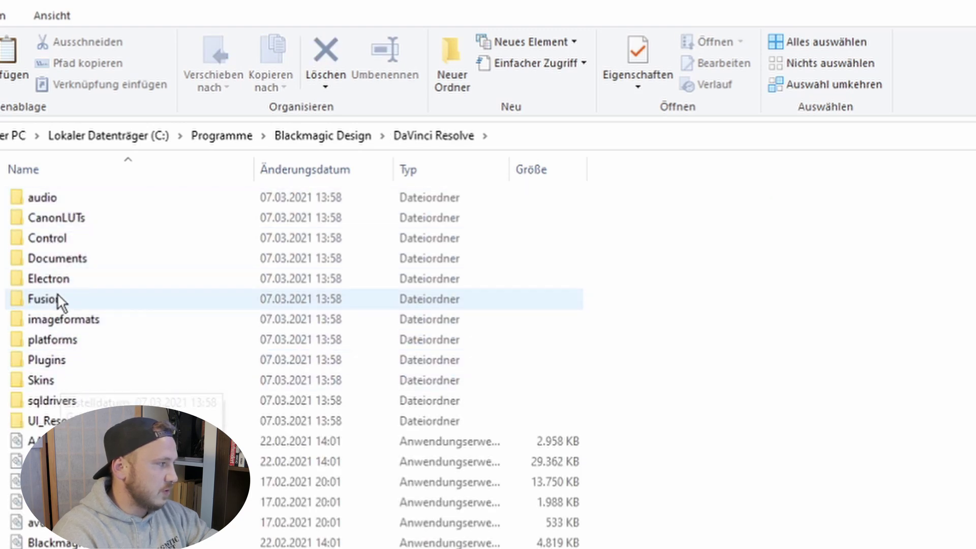
pyautogui.doubleClick(59, 301)
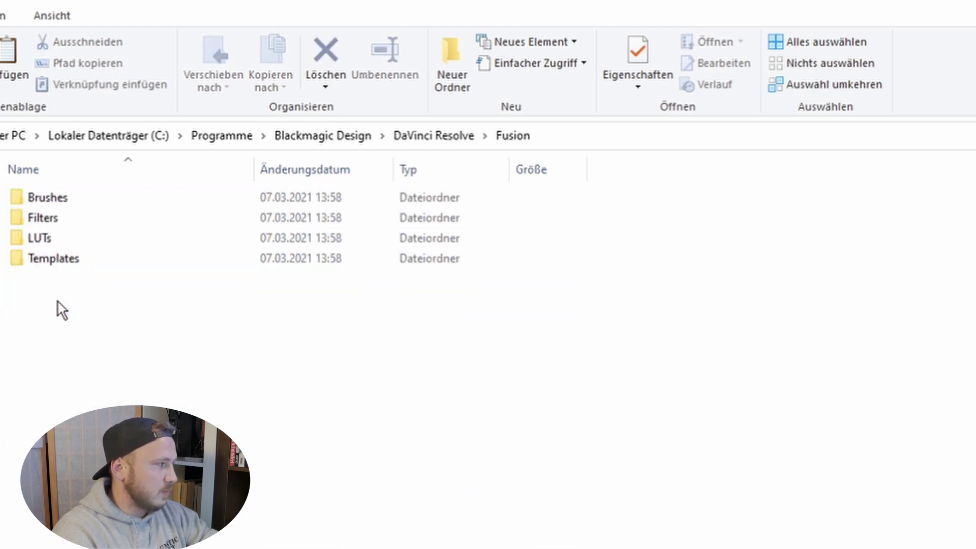
pyautogui.doubleClick(55, 259)
pyautogui.doubleClick(44, 218)
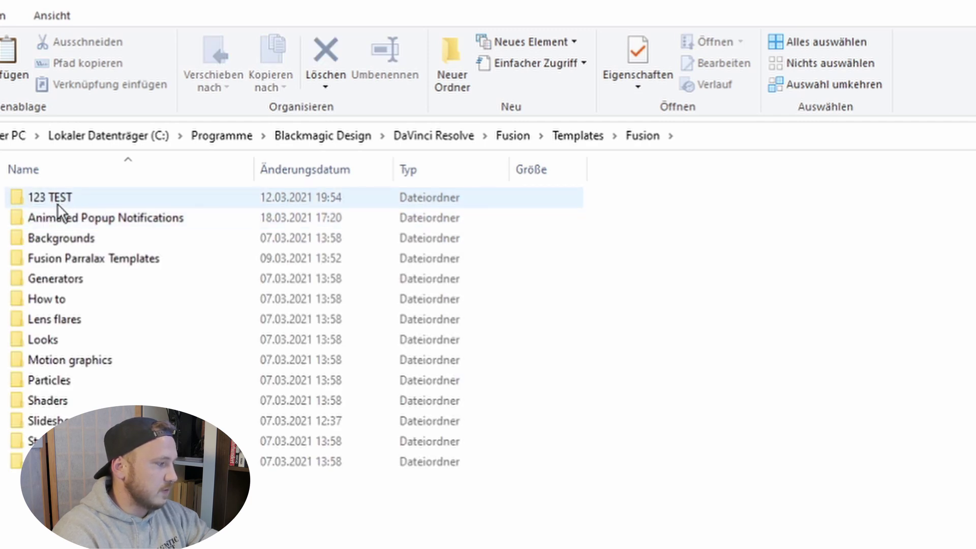
# Step: Paste Template.setting into the 123 TEST folder, approving the administrator prompt
pyautogui.click(58, 197)
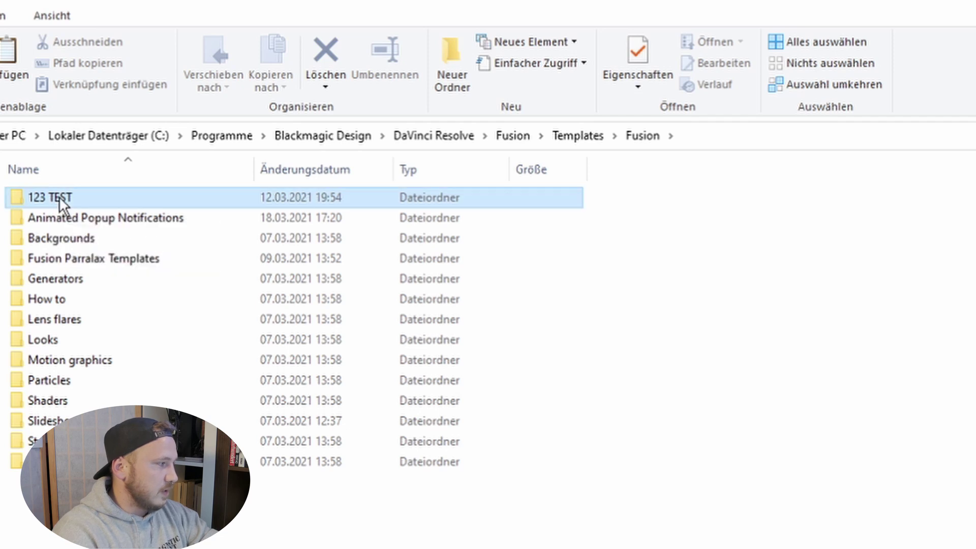
pyautogui.doubleClick(59, 197)
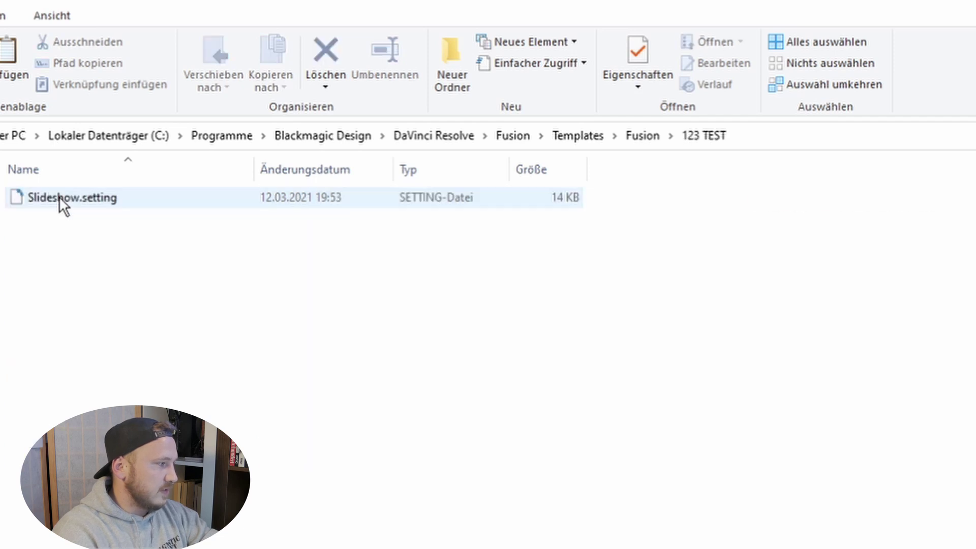
pyautogui.rightClick(91, 262)
pyautogui.click(99, 395)
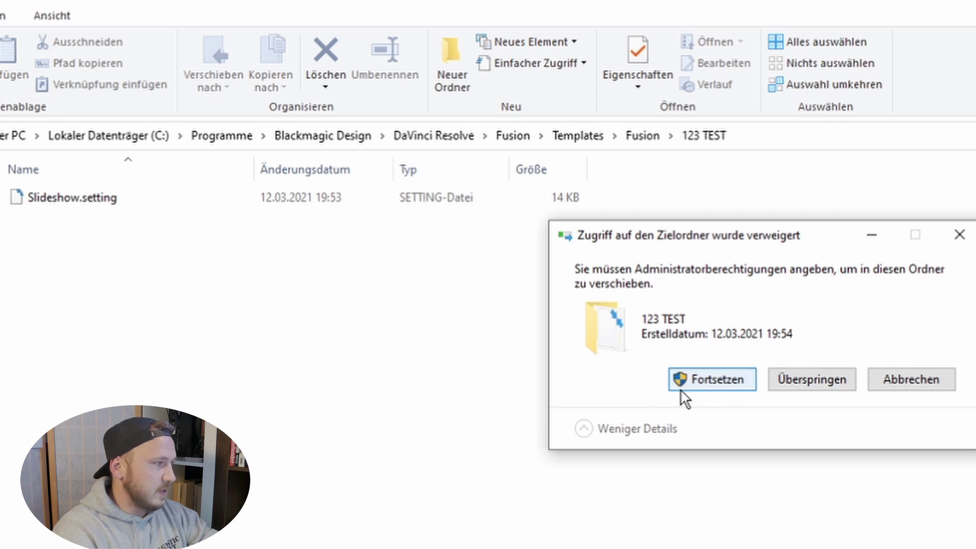
pyautogui.click(706, 379)
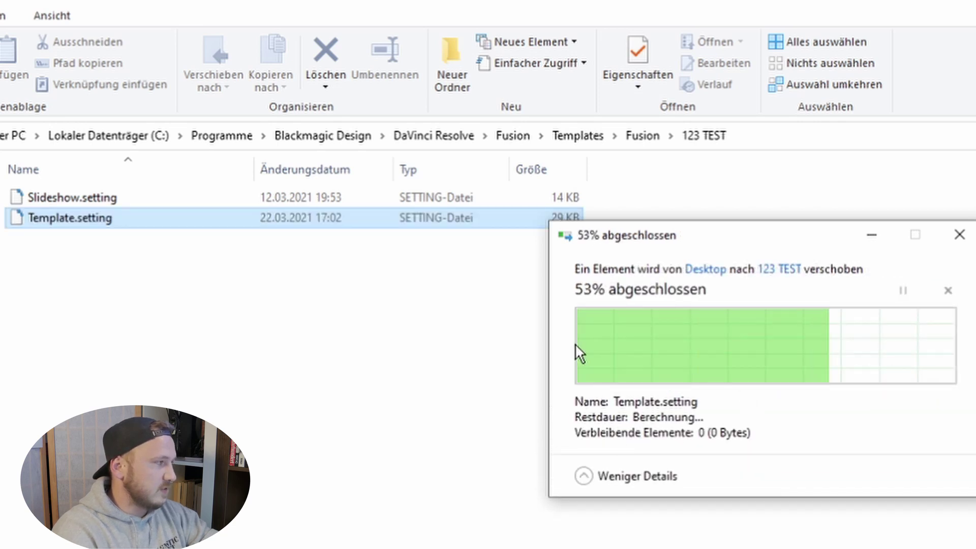
pyautogui.click(348, 377)
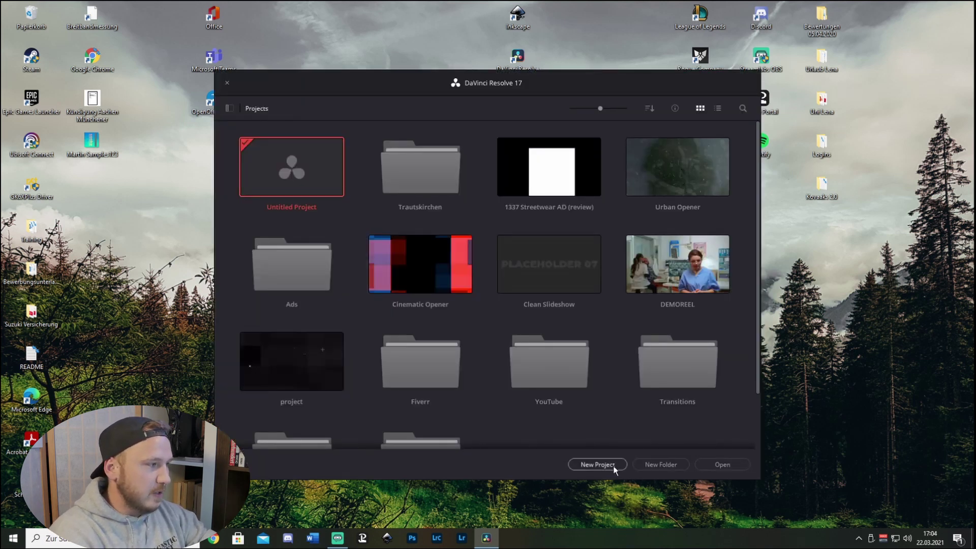
# Step: Create a new project named Test from the Project Manager
pyautogui.click(597, 464)
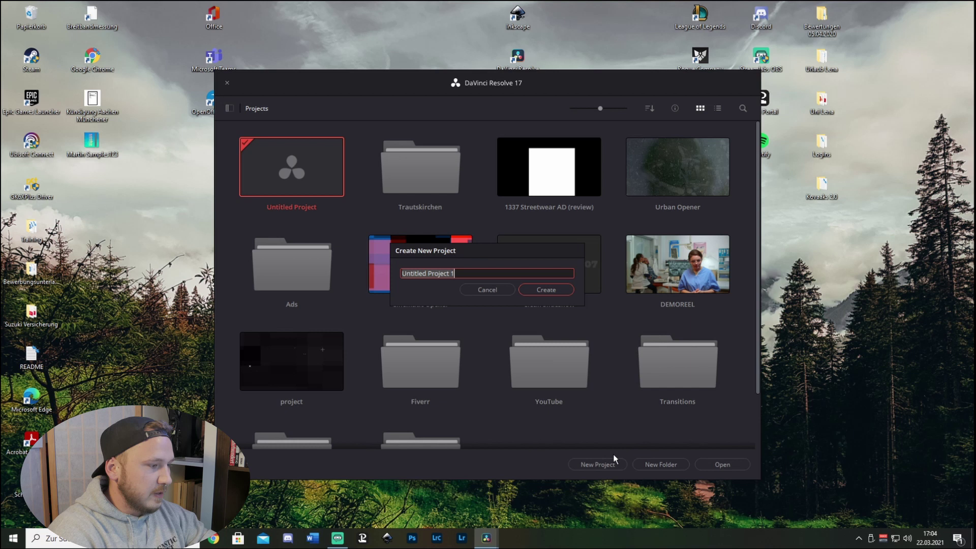
pyautogui.write('Test')
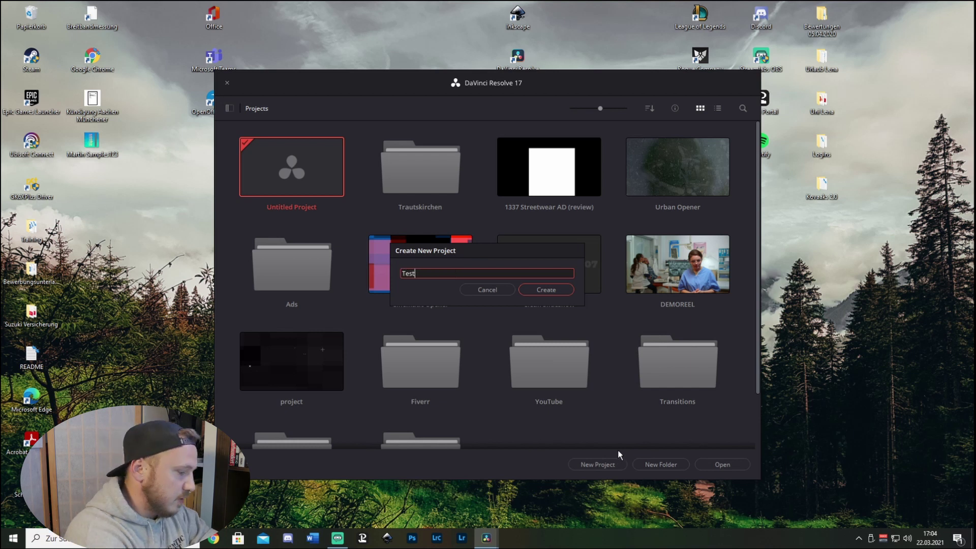
pyautogui.click(539, 290)
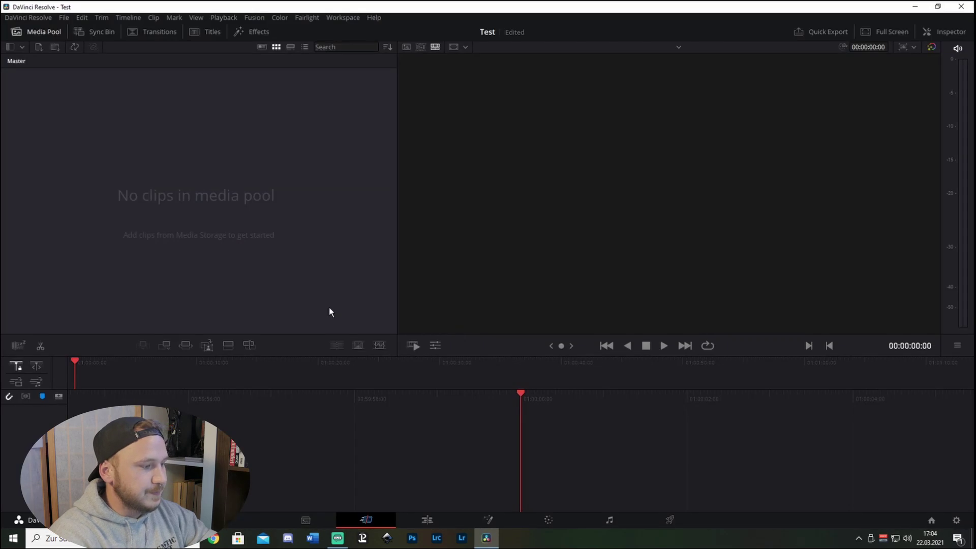
# Step: Import LOGO white.png into the Media Pool
pyautogui.rightClick(288, 250)
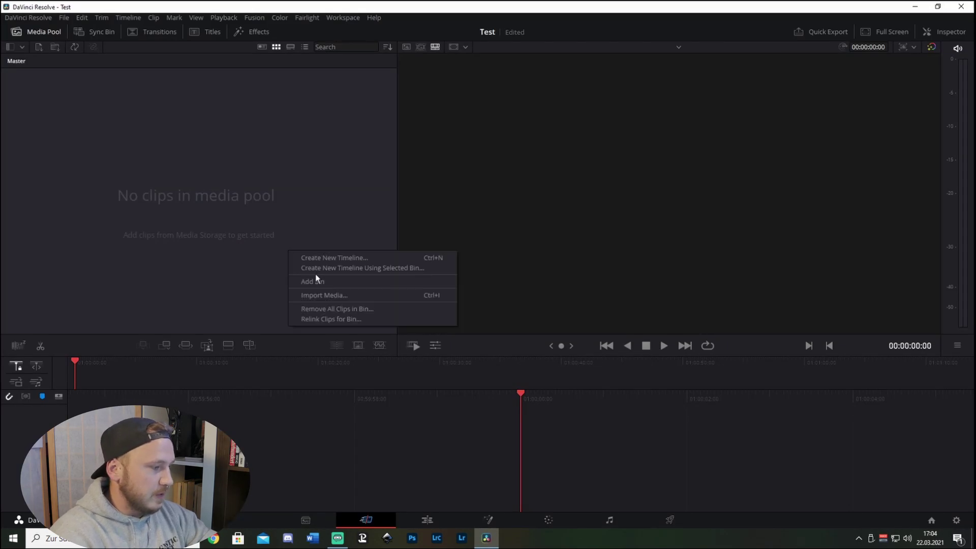
pyautogui.click(322, 296)
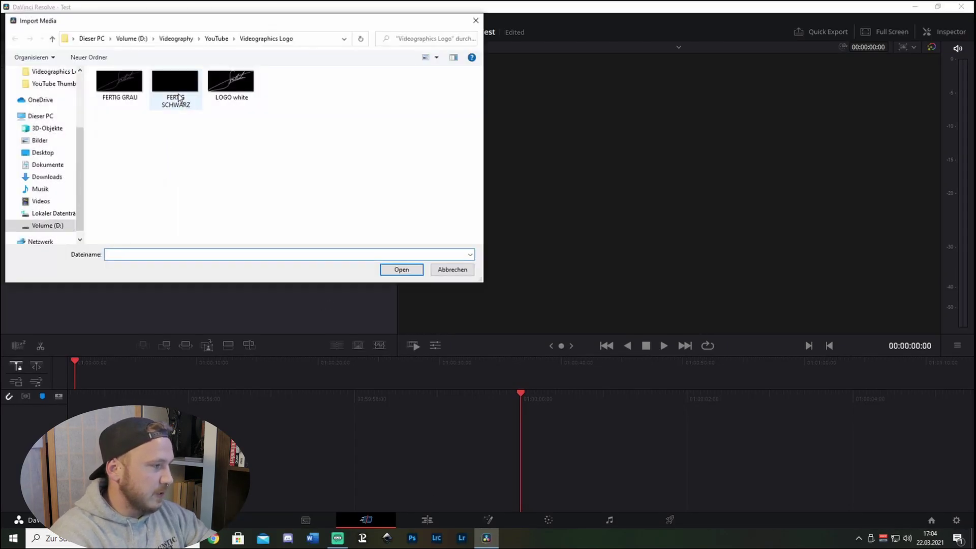
pyautogui.click(244, 93)
pyautogui.click(400, 270)
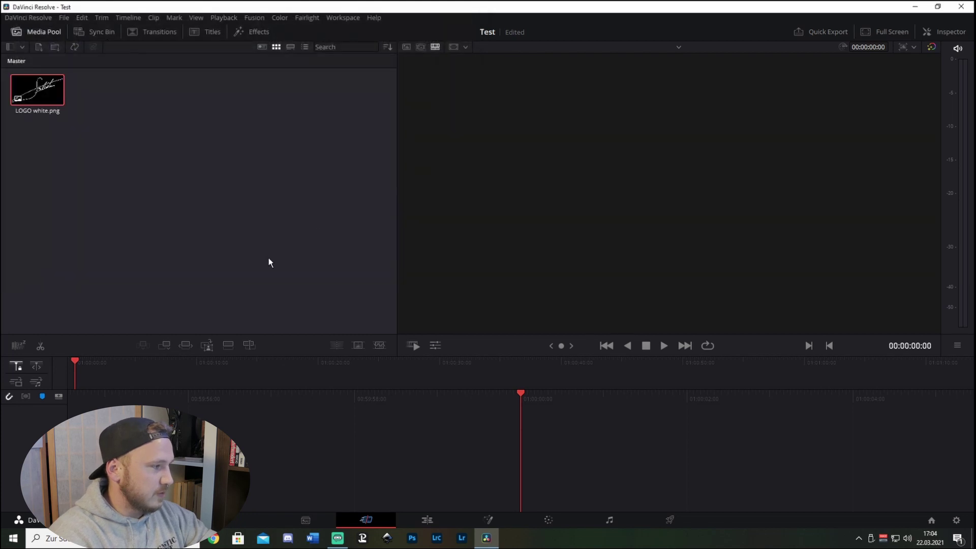
# Step: On the Edit page, place the logo clip at the start of a new timeline
pyautogui.click(410, 518)
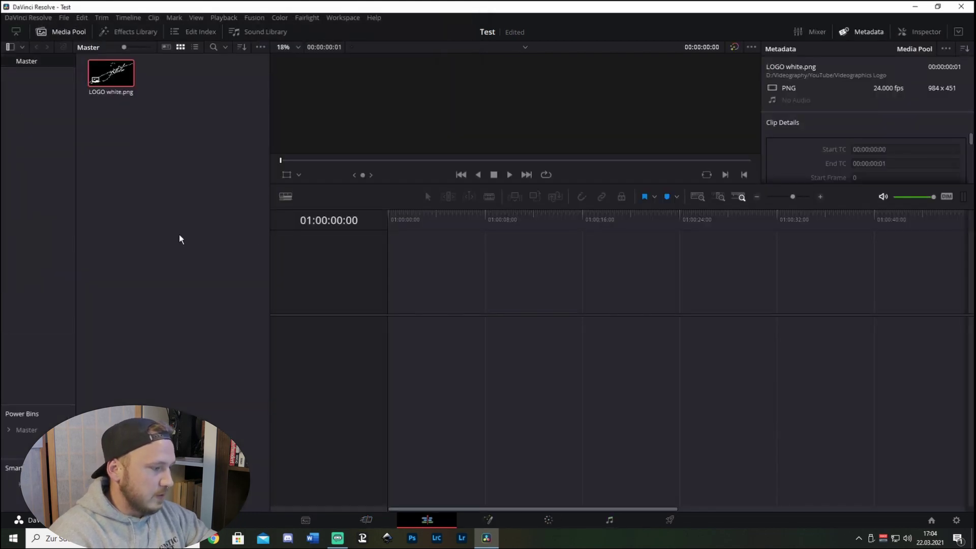
pyautogui.moveTo(115, 80); pyautogui.dragTo(400, 354)
pyautogui.moveTo(416, 214); pyautogui.dragTo(407, 214)
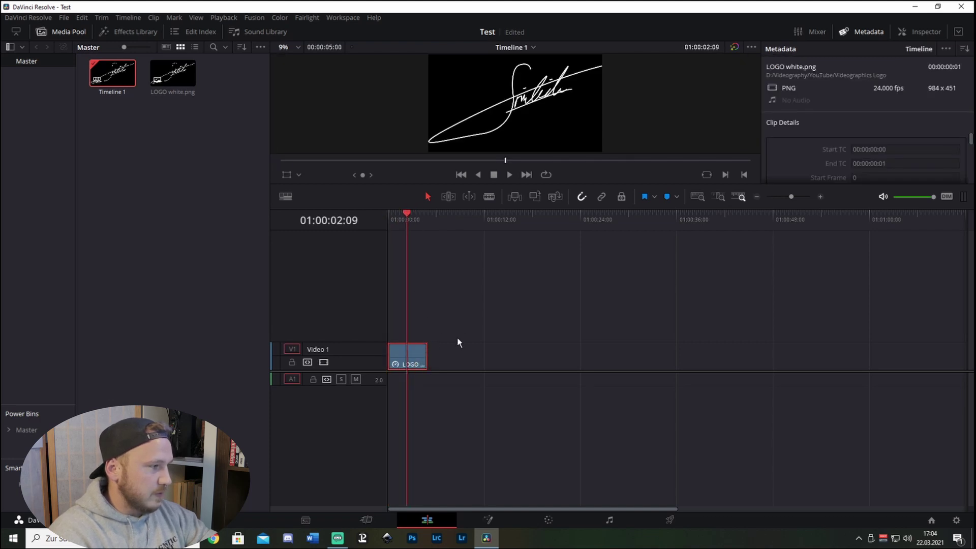
# Step: Convert the logo clip to Fusion Clip 1, then move MediaOut1 right and unlink it from MediaIn1
pyautogui.rightClick(399, 361)
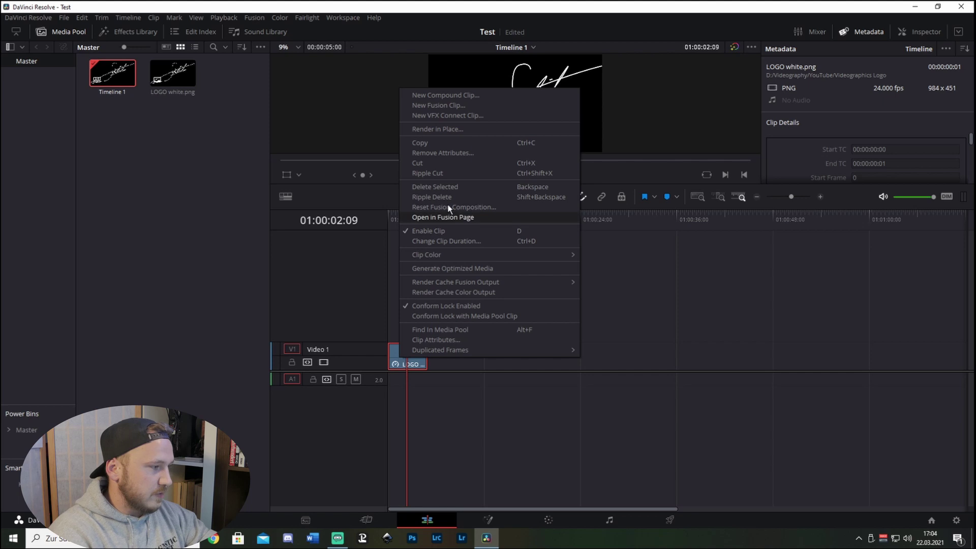
pyautogui.click(457, 105)
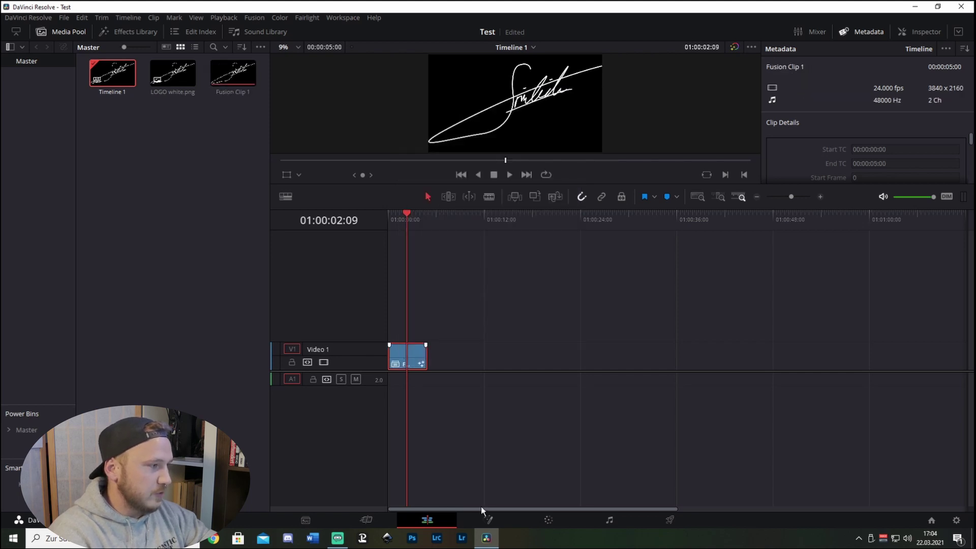
pyautogui.click(488, 518)
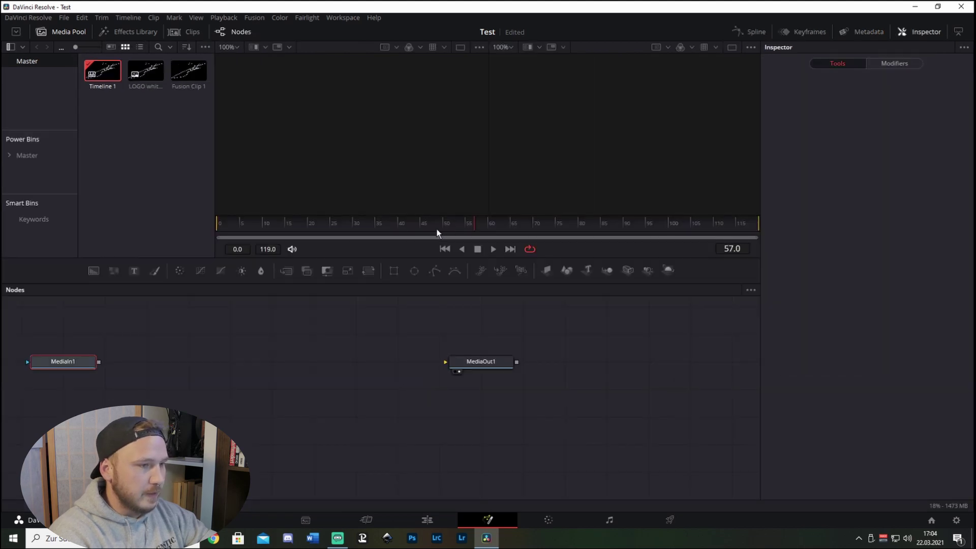
pyautogui.moveTo(505, 364); pyautogui.dragTo(731, 365)
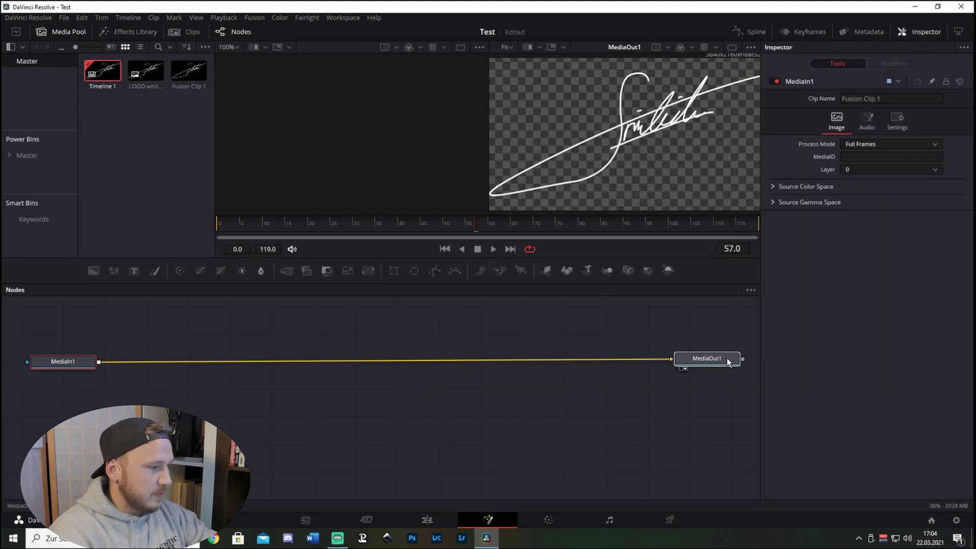
pyautogui.moveTo(673, 360); pyautogui.dragTo(461, 362)
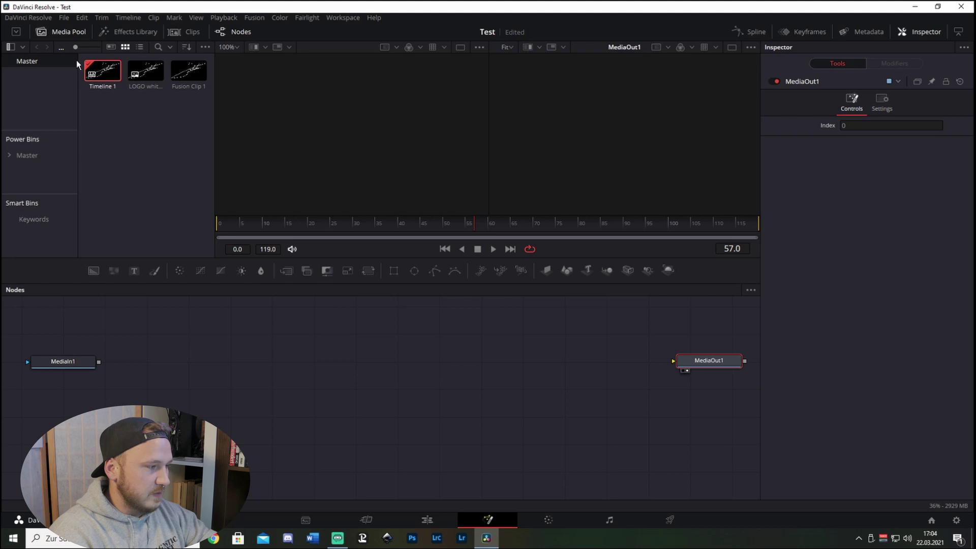
# Step: Show the Effects Library's Templates > 123 TEST folder and pick up the saved Template
pyautogui.click(128, 31)
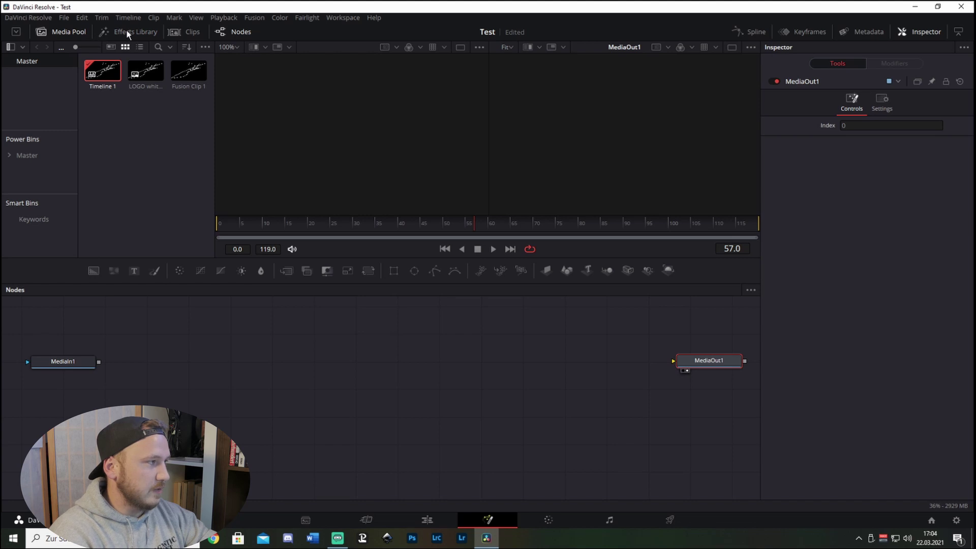
pyautogui.click(63, 31)
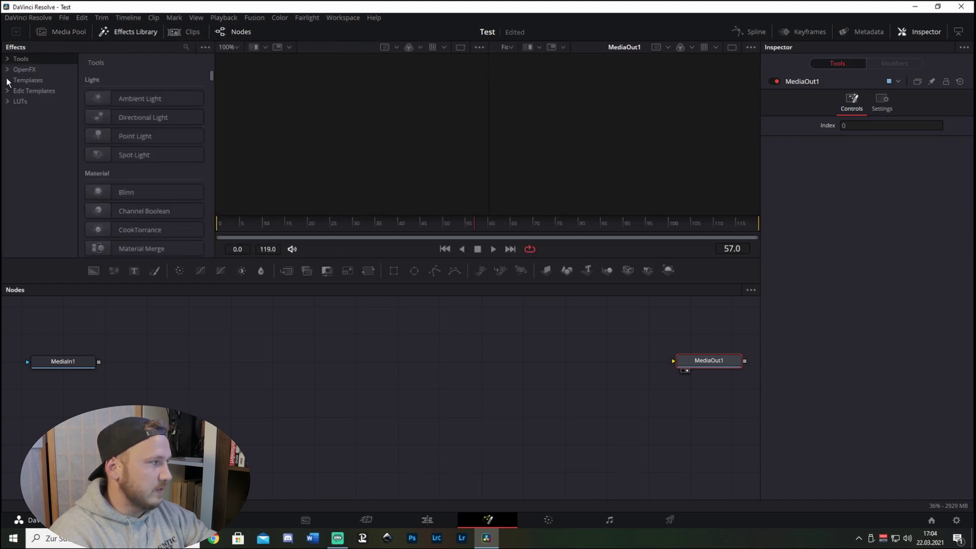
pyautogui.click(7, 80)
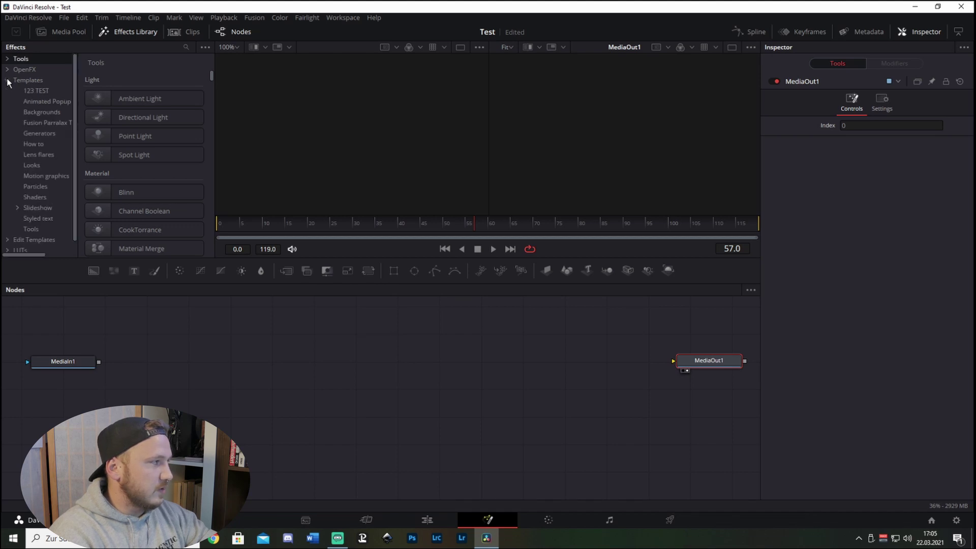
pyautogui.click(32, 90)
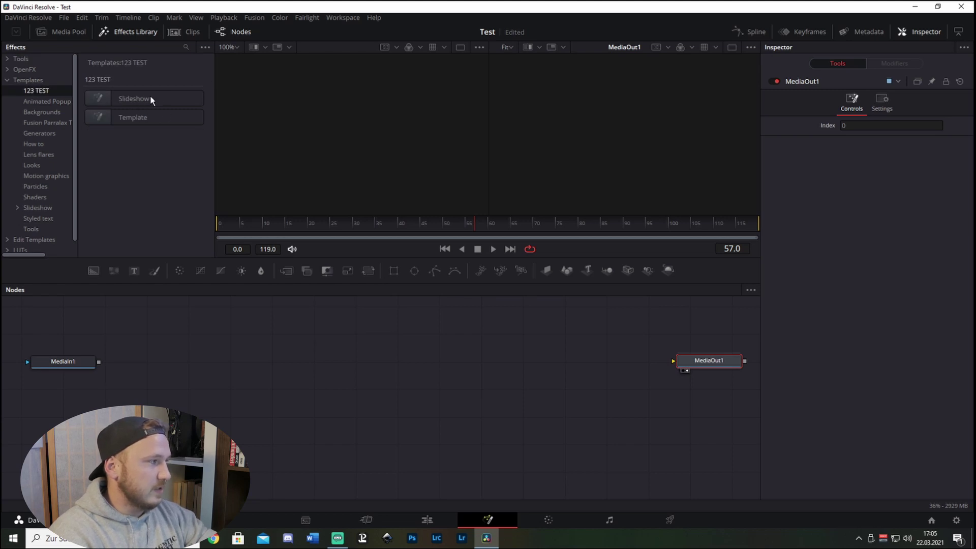
pyautogui.moveTo(130, 122); pyautogui.dragTo(133, 133)
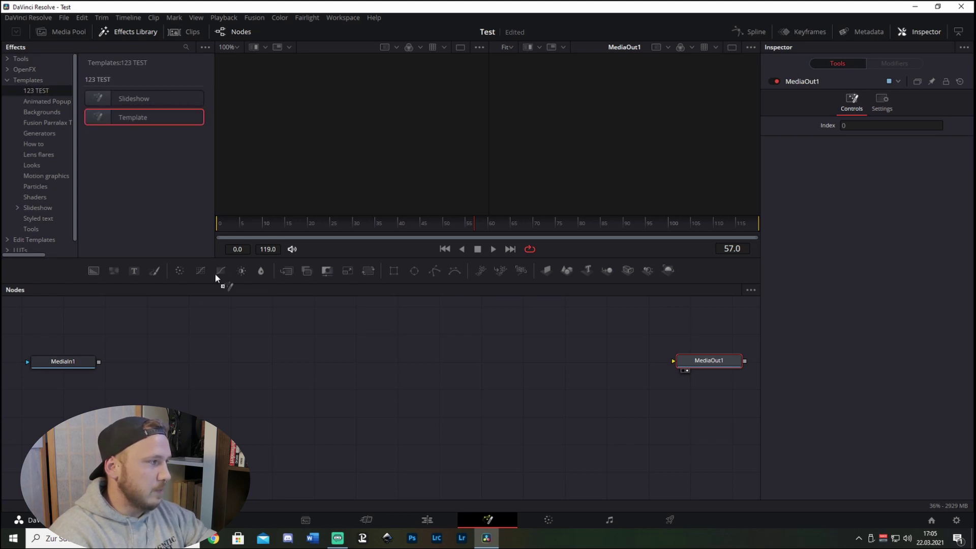
# Step: Drop the Template nodes into the comp, arrange them, and wire Renderer3D1 into MediaOut1
pyautogui.moveTo(293, 354); pyautogui.dragTo(392, 341)
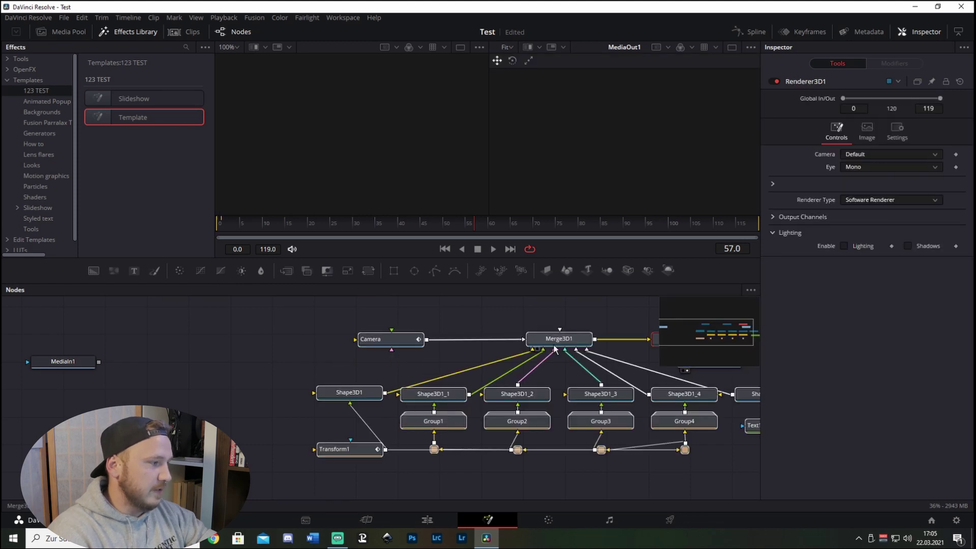
pyautogui.moveTo(511, 346); pyautogui.dragTo(387, 331)
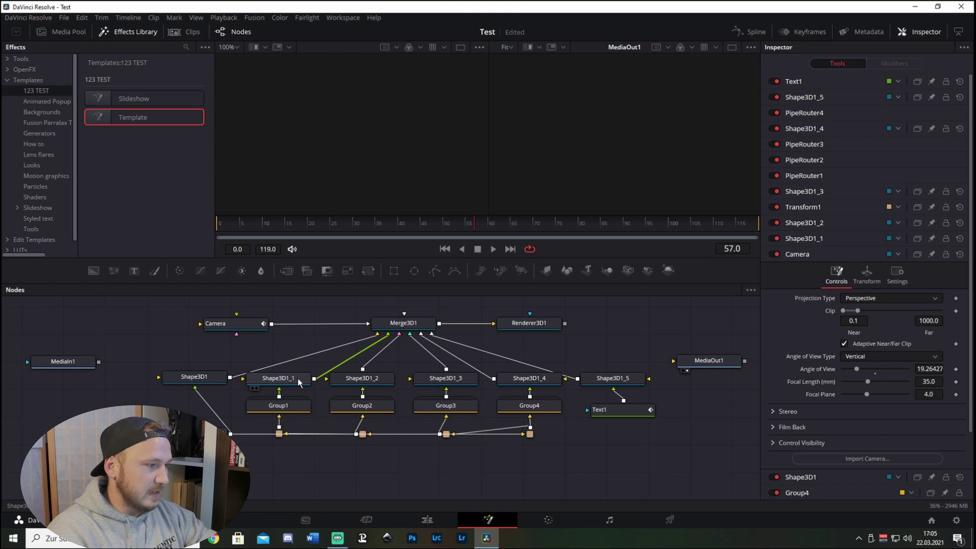
pyautogui.moveTo(61, 361); pyautogui.dragTo(40, 433)
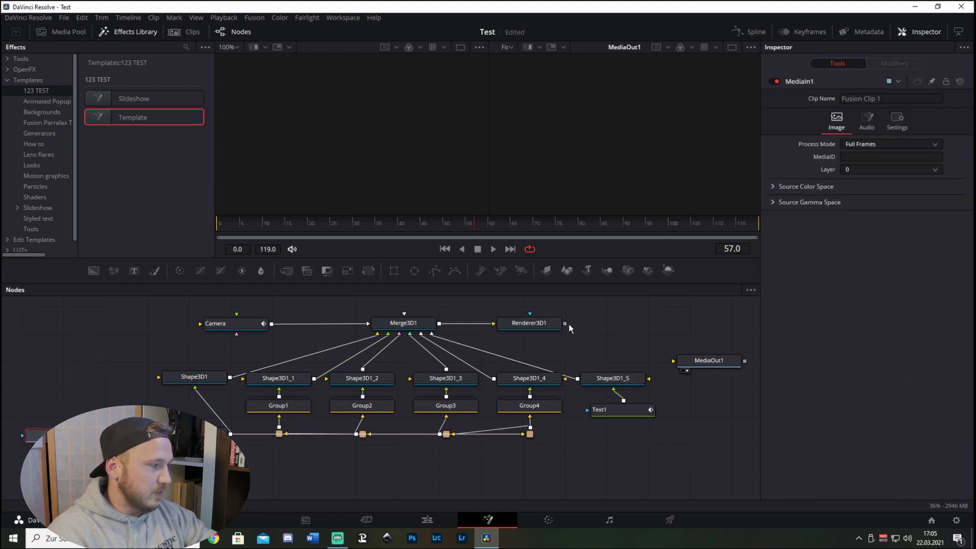
pyautogui.moveTo(565, 325); pyautogui.dragTo(673, 361)
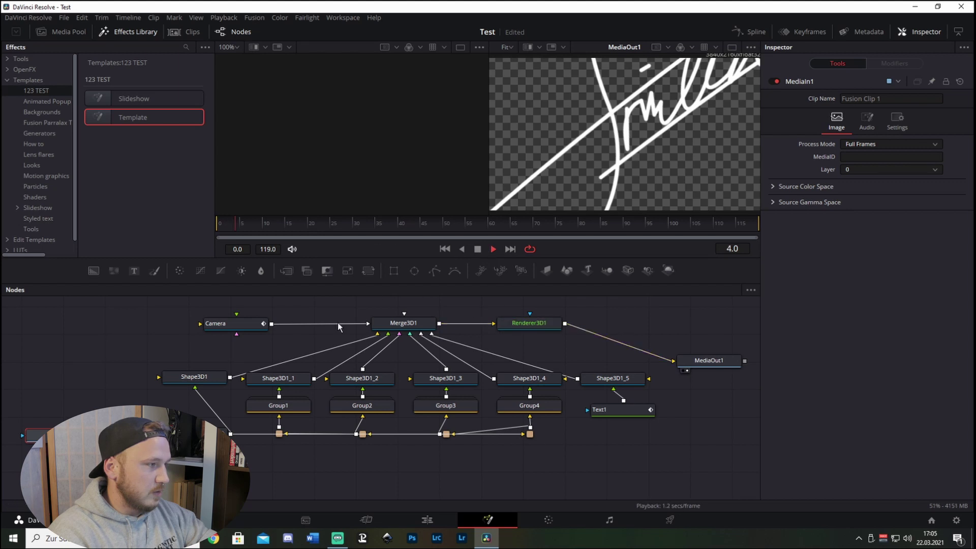
pyautogui.click(477, 249)
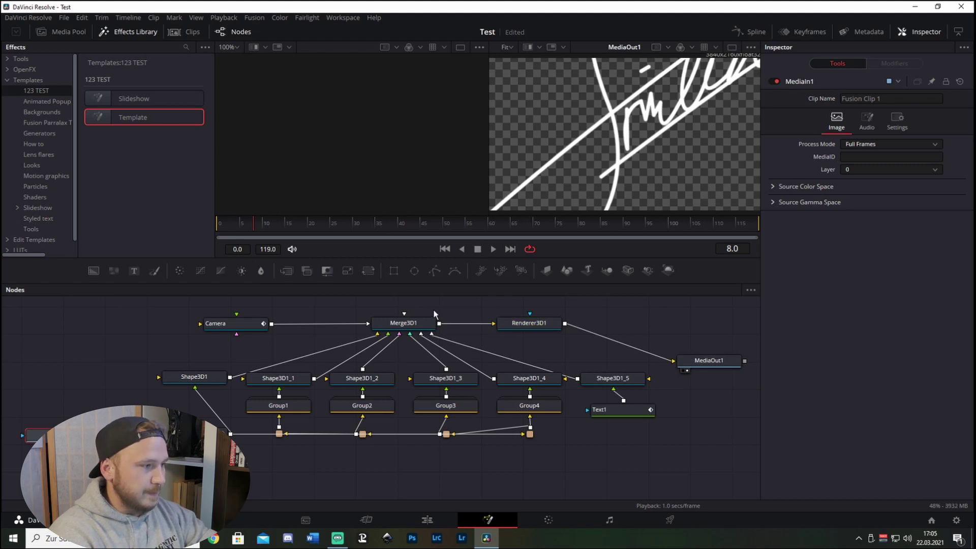